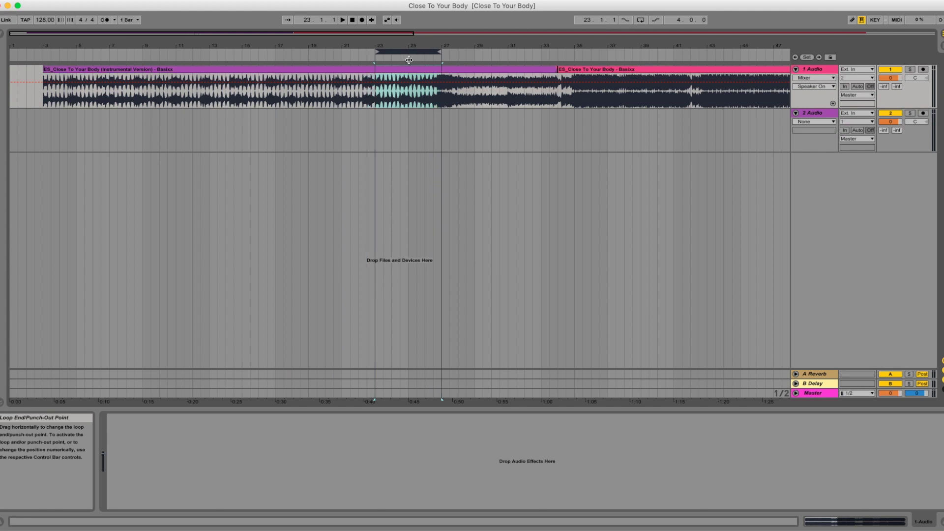
Step: Extend the loop region to span eight bars, from bar 19 to bar 27, and play the track with looping on
{"action": "left_click_drag", "start_coordinate": [377, 55], "coordinate": [309, 54]}
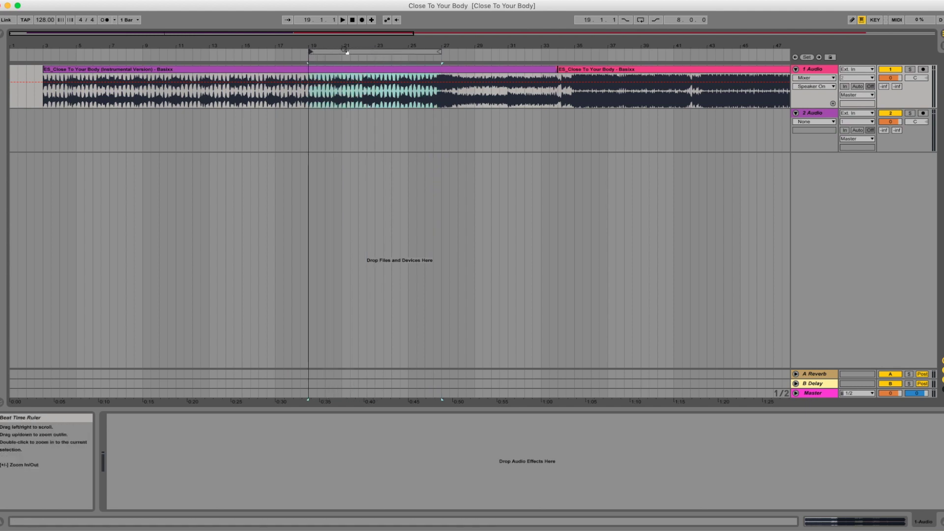
{"action": "left_click", "coordinate": [300, 88]}
{"action": "key", "text": "space"}
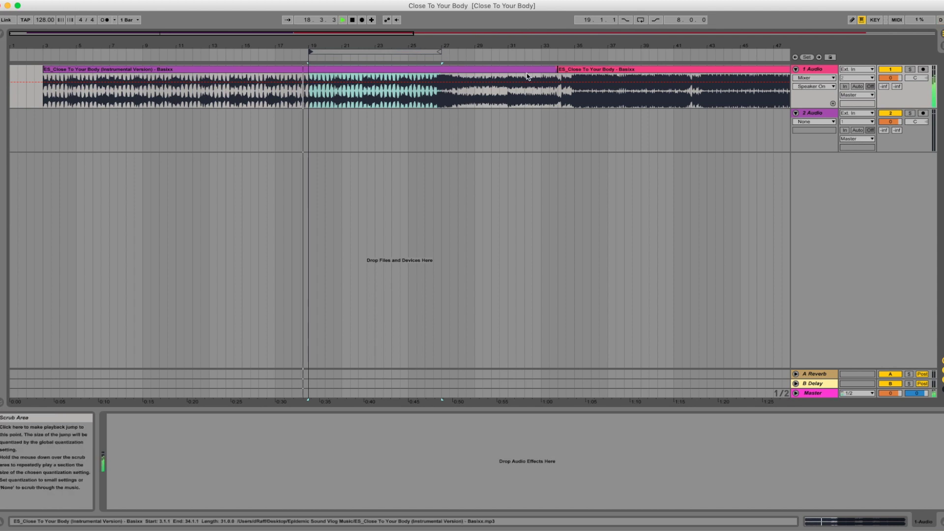
{"action": "left_click", "coordinate": [640, 21]}
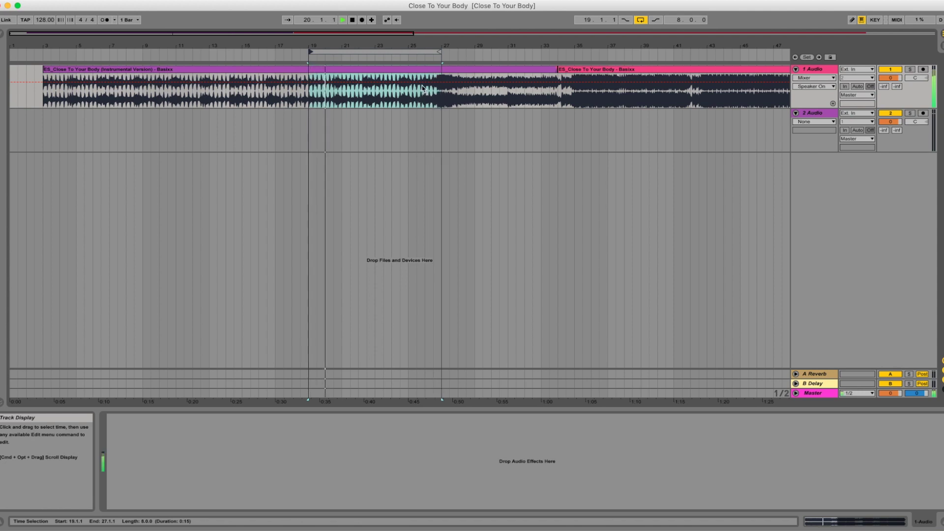
Step: Move the eight-bar loop region to bars 11 to 19, and switch looping off during playback
{"action": "left_click_drag", "start_coordinate": [375, 52], "coordinate": [243, 52]}
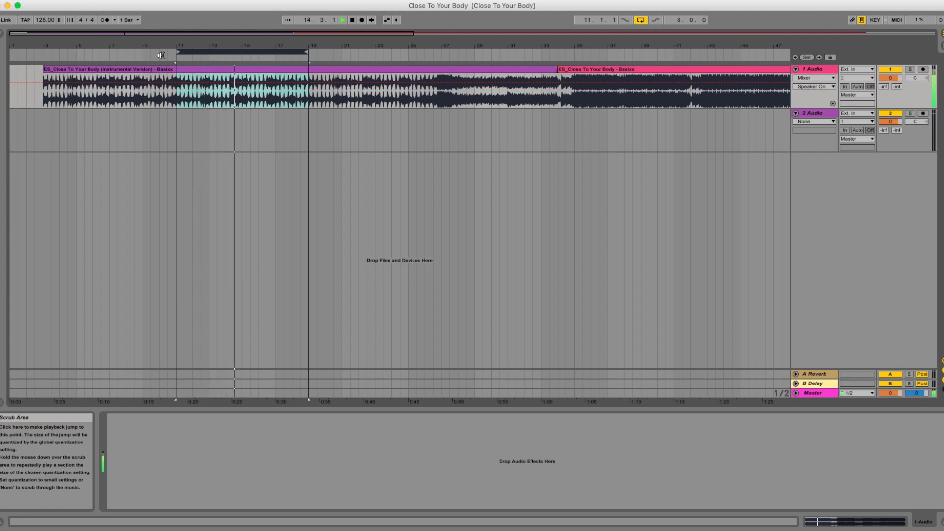
{"action": "left_click", "coordinate": [640, 20]}
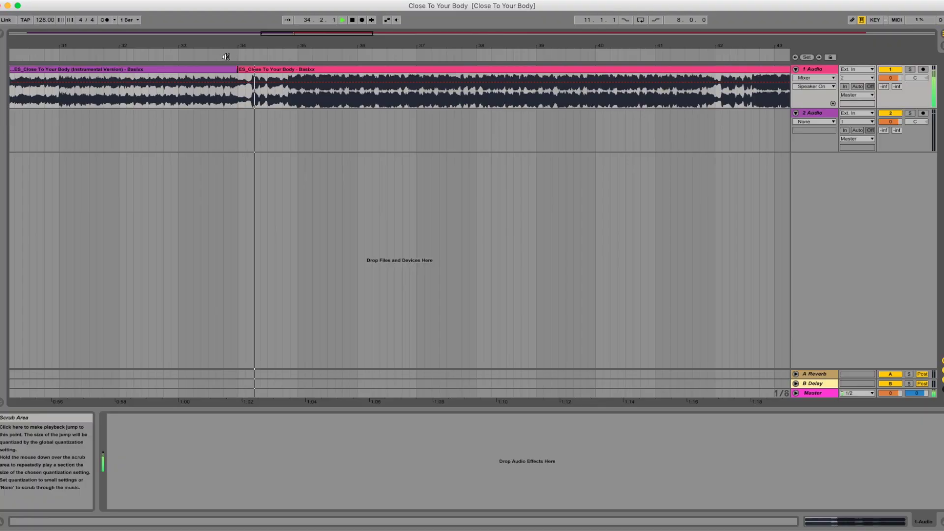
Step: Listen to the vocal clip's opening, the passage around bar 42 and the song's ending to examine where the ending can be cut
{"action": "left_click_drag", "start_coordinate": [277, 45], "coordinate": [153, 67]}
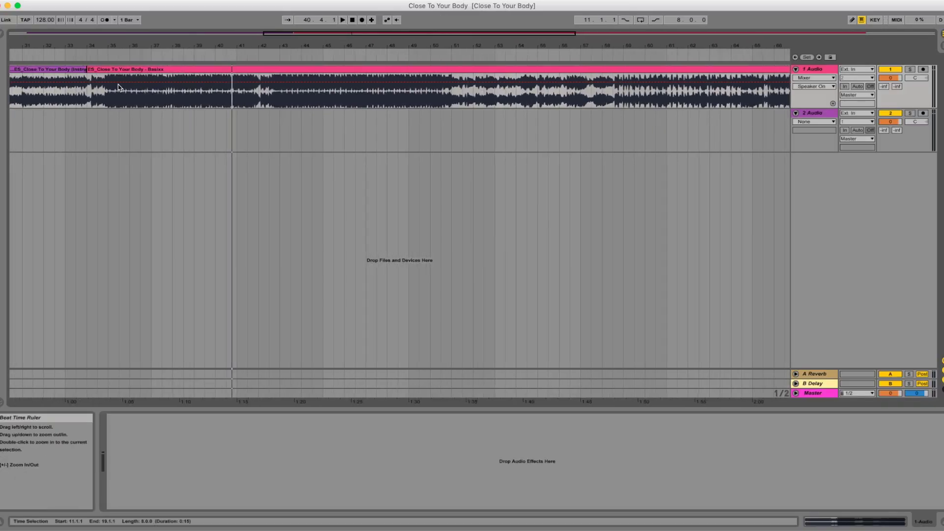
{"action": "key", "text": "minus"}
{"action": "key", "text": "minus"}
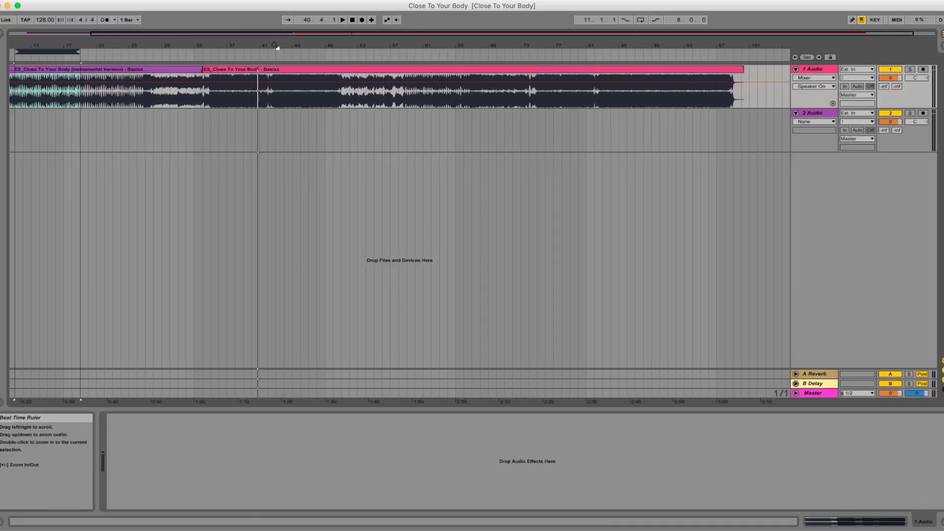
{"action": "left_click", "coordinate": [687, 54]}
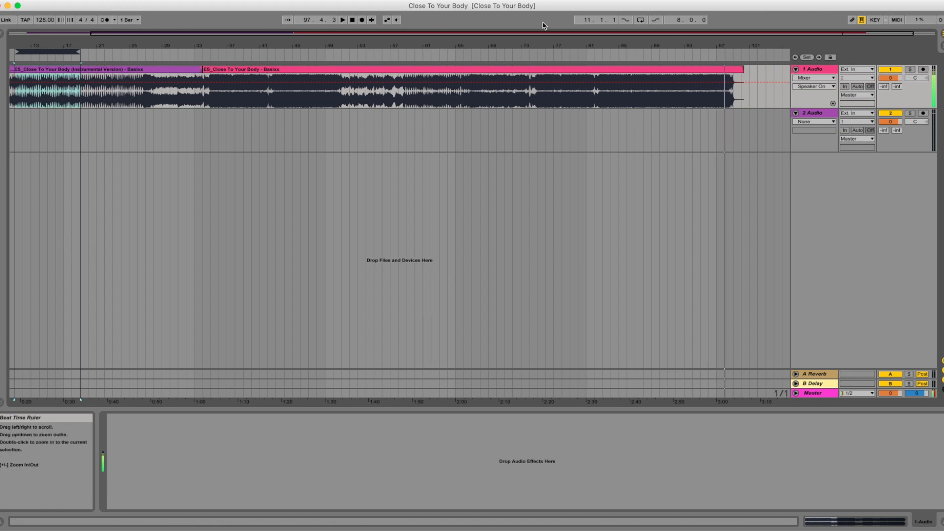
{"action": "left_click_drag", "start_coordinate": [209, 48], "coordinate": [202, 68]}
{"action": "left_click", "coordinate": [188, 55]}
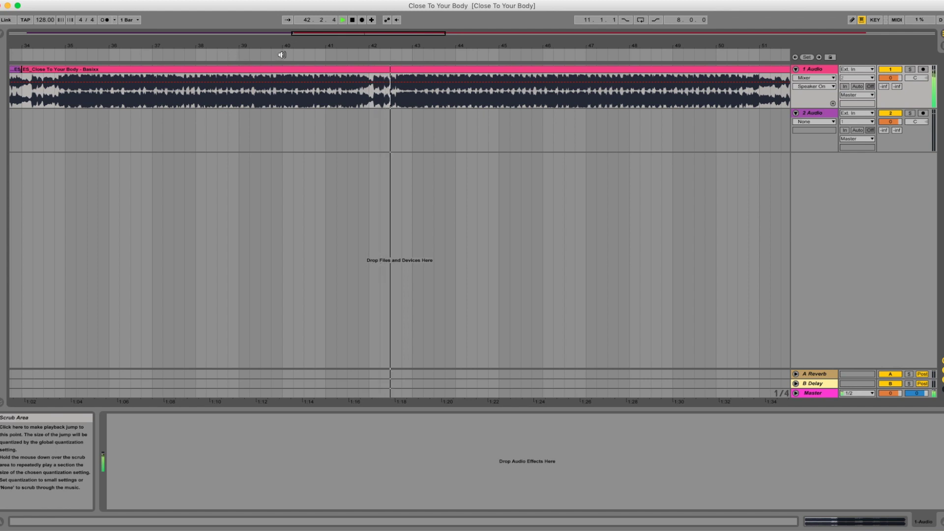
{"action": "left_click_drag", "start_coordinate": [280, 46], "coordinate": [280, 13]}
{"action": "left_click_drag", "start_coordinate": [717, 39], "coordinate": [511, 44]}
{"action": "left_click", "coordinate": [244, 53]}
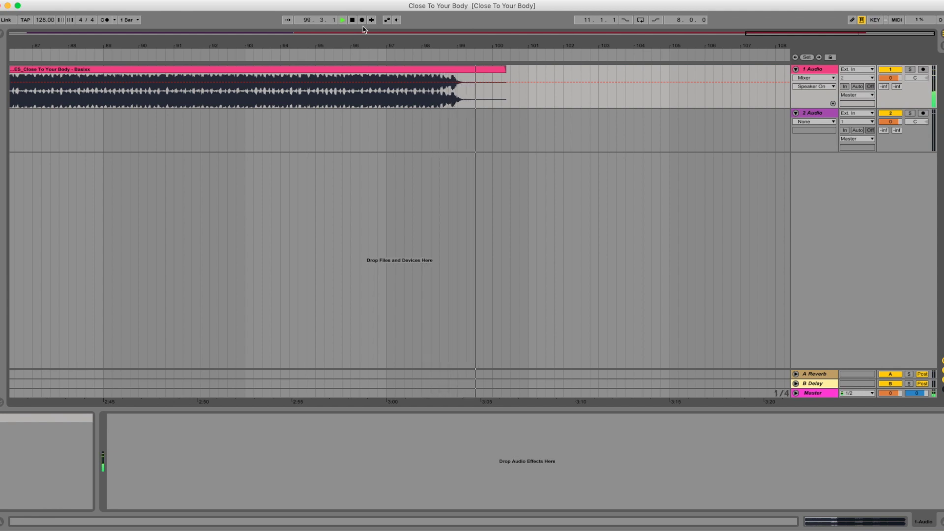
{"action": "left_click", "coordinate": [239, 57]}
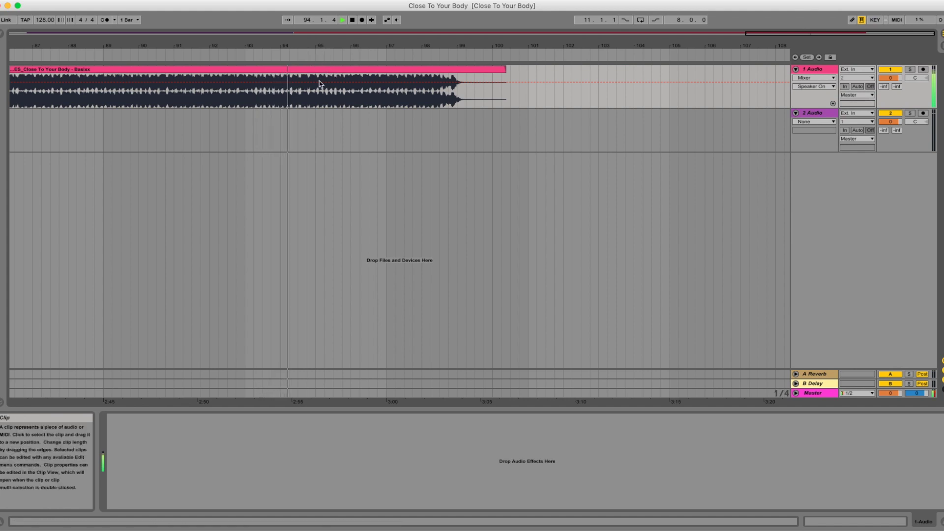
{"action": "key", "text": "space"}
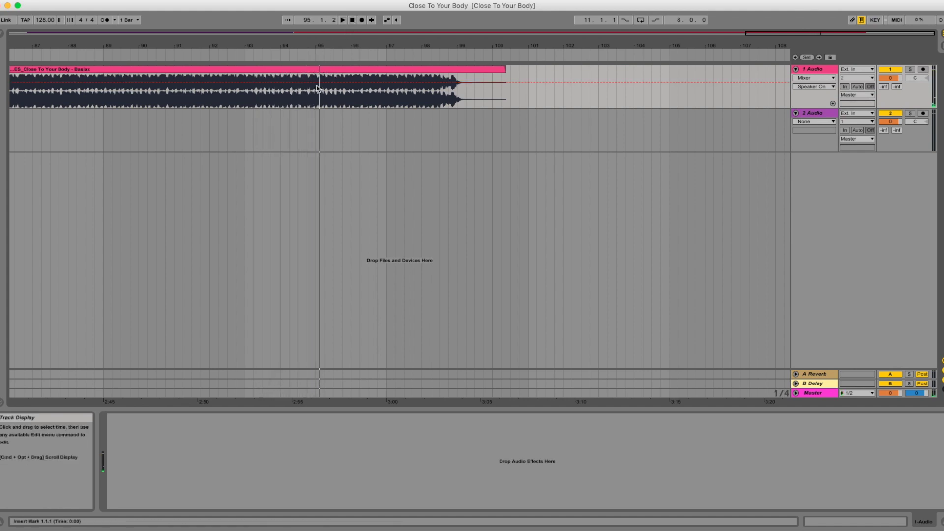
Step: Split the vocal clip at bar 95 and move its ending piece onto the second audio track at 51.4.1
{"action": "left_click", "coordinate": [317, 78]}
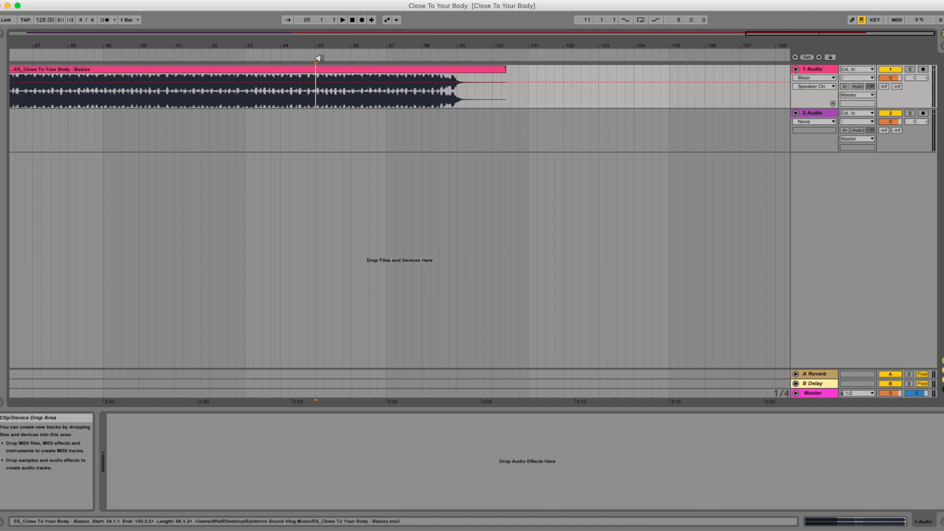
{"action": "key", "text": "super+e"}
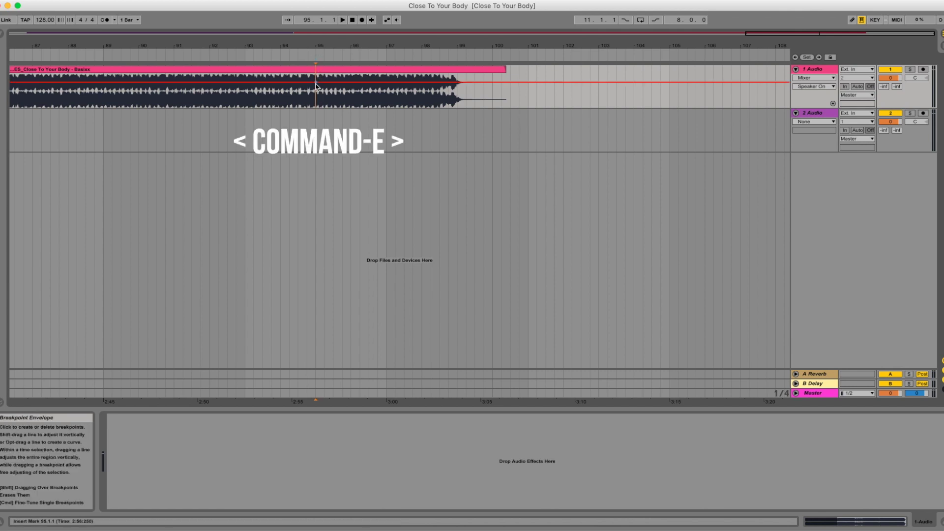
{"action": "left_click_drag", "start_coordinate": [311, 50], "coordinate": [680, 29]}
{"action": "left_click_drag", "start_coordinate": [712, 87], "coordinate": [307, 129]}
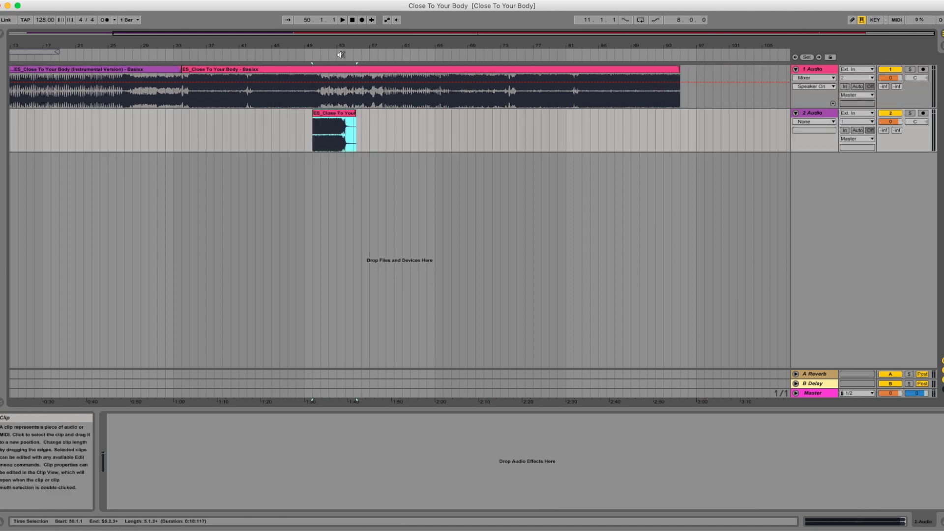
{"action": "left_click_drag", "start_coordinate": [333, 42], "coordinate": [333, 87]}
{"action": "left_click_drag", "start_coordinate": [235, 114], "coordinate": [324, 115]}
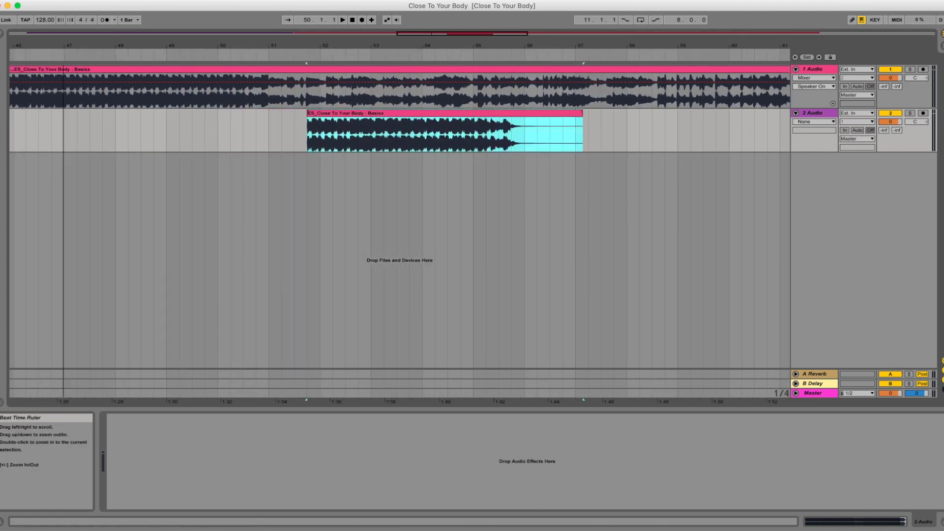
Step: Audition the song from bar 47 and move the ending piece onto the first audio track, starting at bar 47
{"action": "scroll", "coordinate": [57, 55], "scroll_direction": "left", "scroll_amount": 3}
{"action": "left_click", "coordinate": [57, 55]}
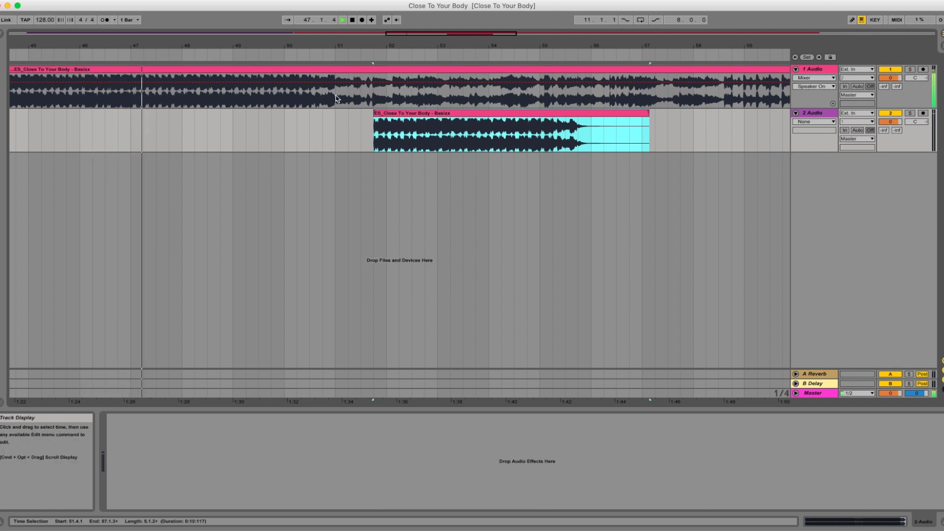
{"action": "left_click_drag", "start_coordinate": [414, 116], "coordinate": [173, 106]}
{"action": "key", "text": "space"}
{"action": "left_click_drag", "start_coordinate": [152, 46], "coordinate": [224, 52]}
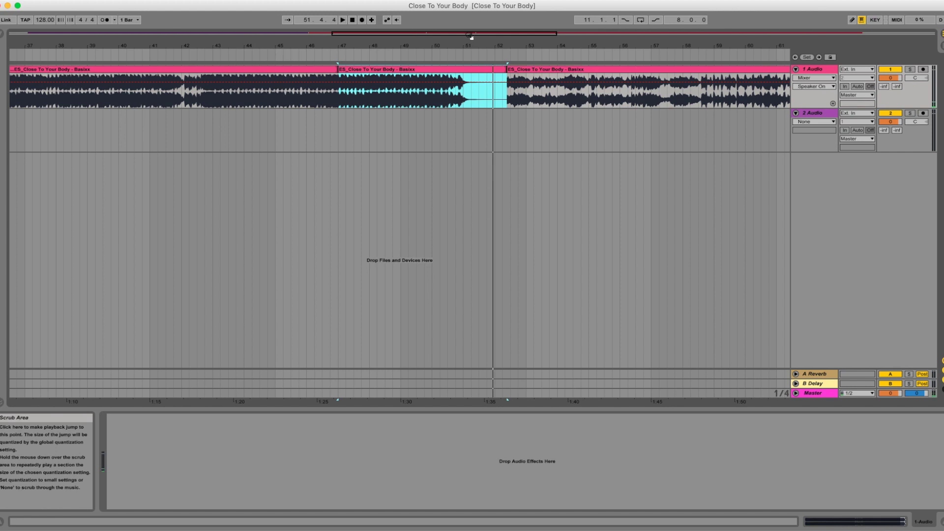
Step: Delete the remainder of the vocal clip that follows the inserted ending piece
{"action": "left_click_drag", "start_coordinate": [471, 45], "coordinate": [471, 34]}
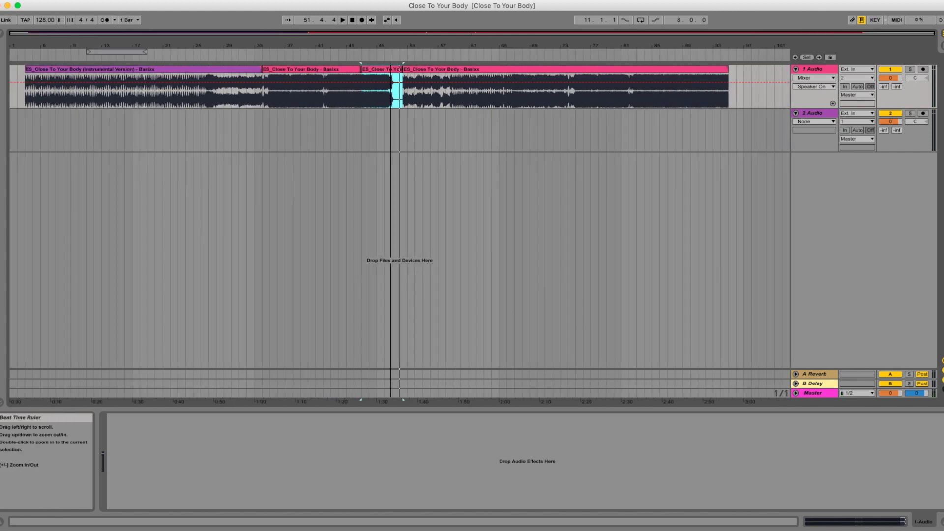
{"action": "left_click", "coordinate": [433, 70]}
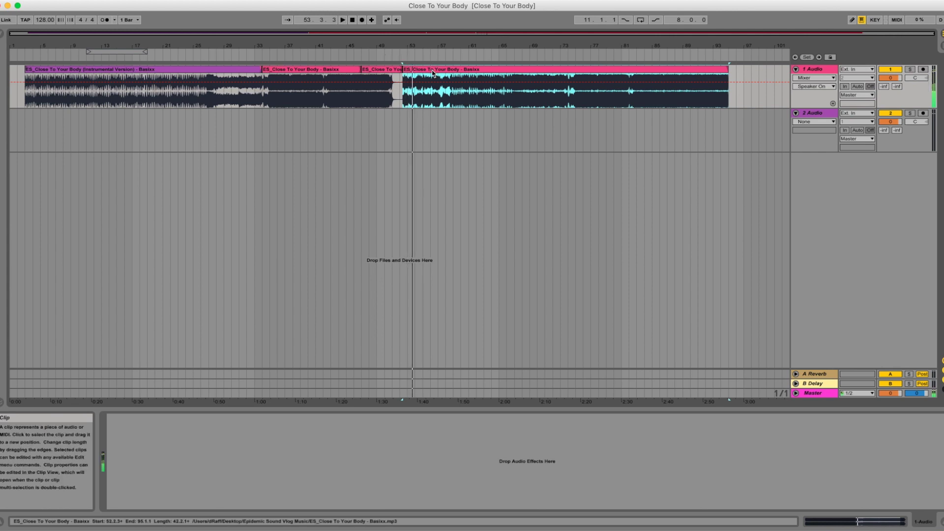
{"action": "left_click", "coordinate": [476, 126]}
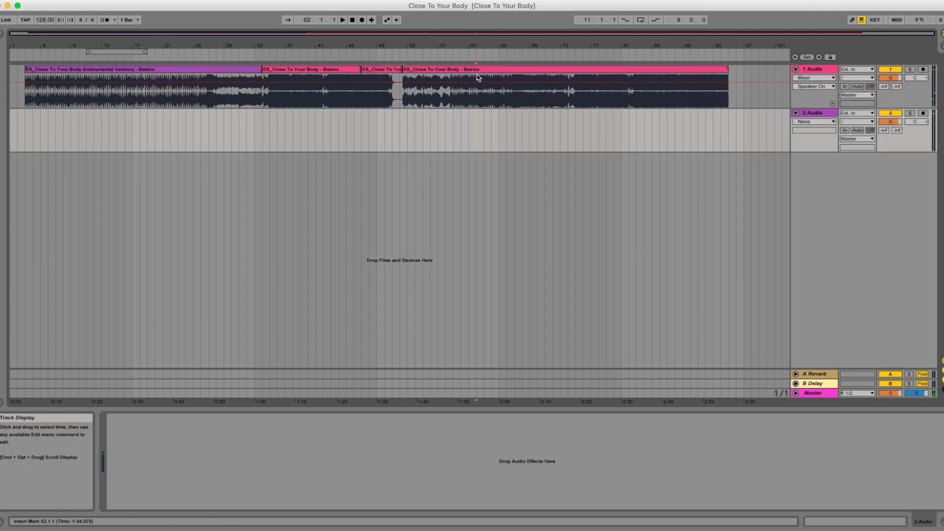
{"action": "left_click", "coordinate": [531, 72]}
{"action": "key", "text": "Delete"}
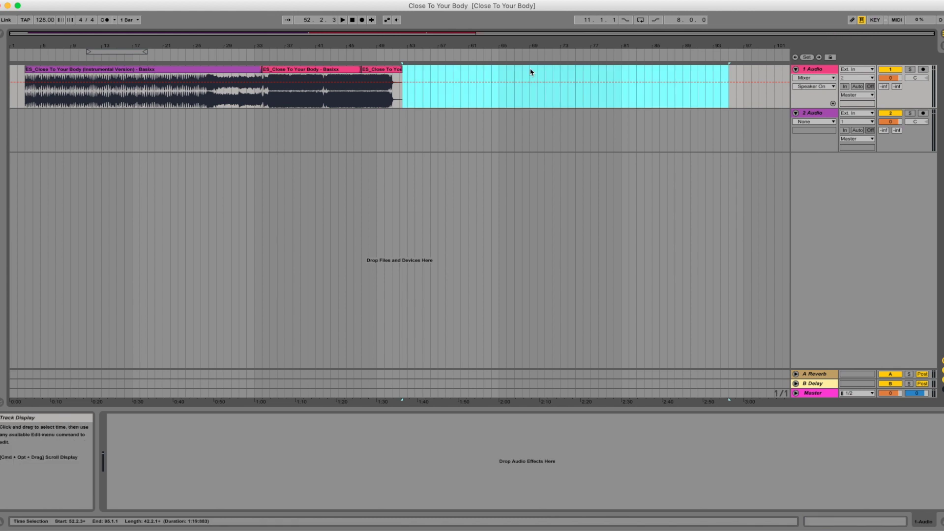
Step: Add a locator named "B&G Intro" at bar 34, where the vocal clip begins
{"action": "left_click", "coordinate": [106, 51]}
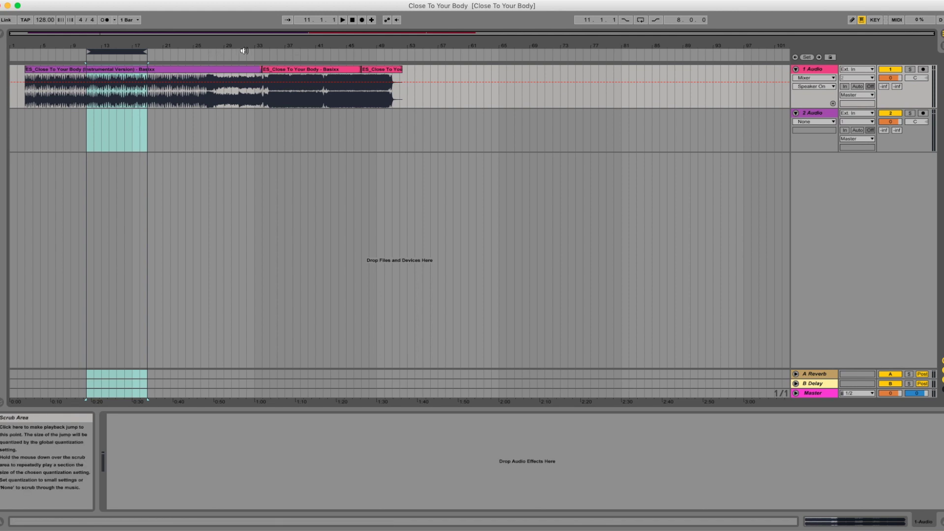
{"action": "left_click_drag", "start_coordinate": [244, 51], "coordinate": [155, 58]}
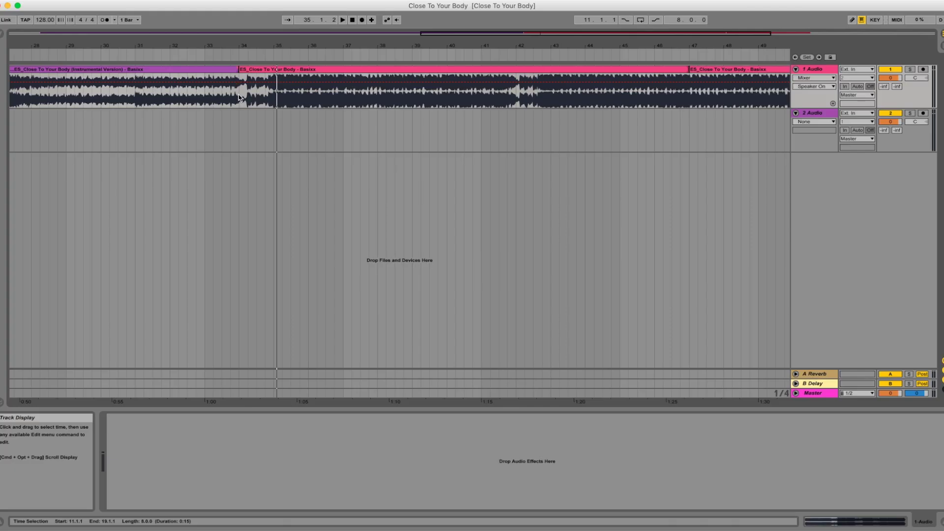
{"action": "left_click", "coordinate": [242, 94]}
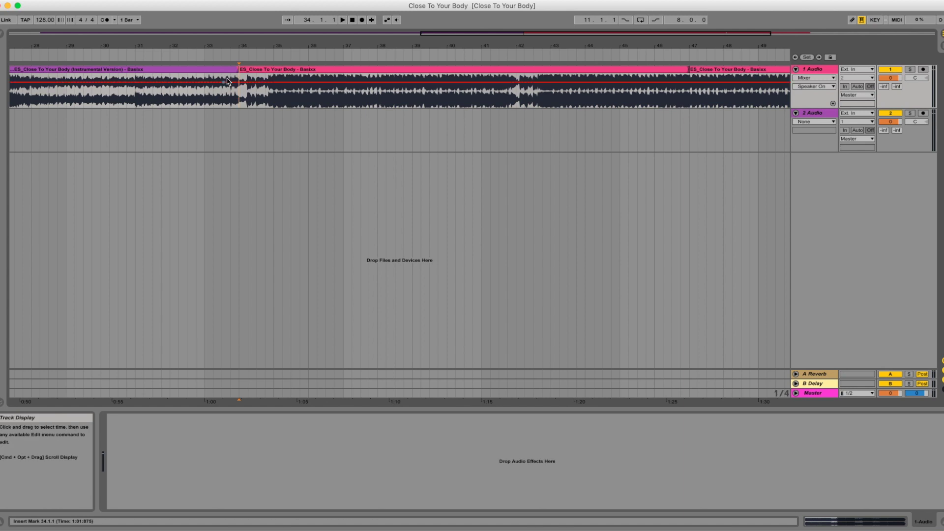
{"action": "left_click", "coordinate": [99, 1]}
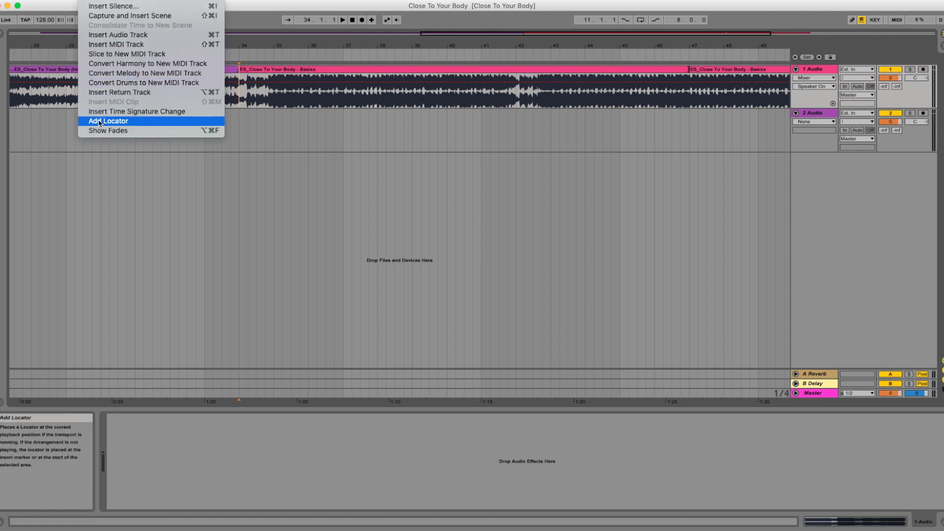
{"action": "left_click", "coordinate": [115, 122]}
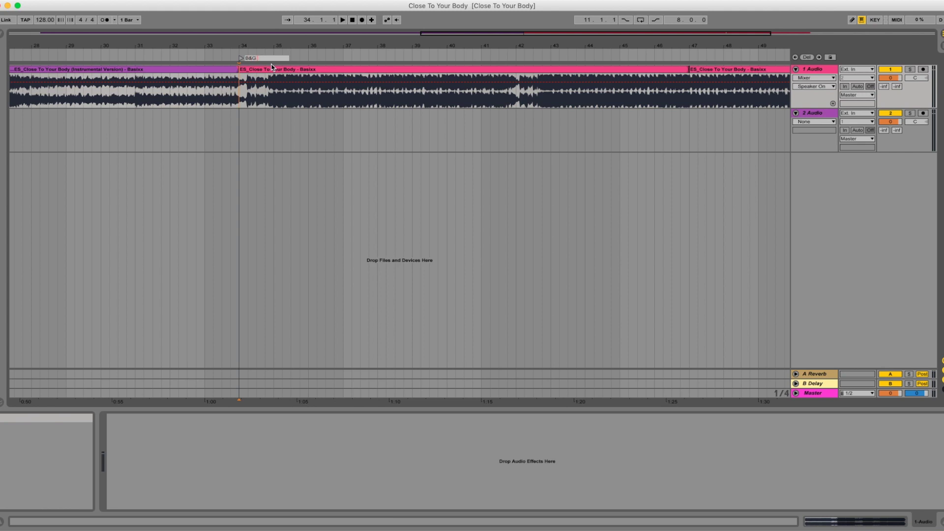
{"action": "key", "text": "Return"}
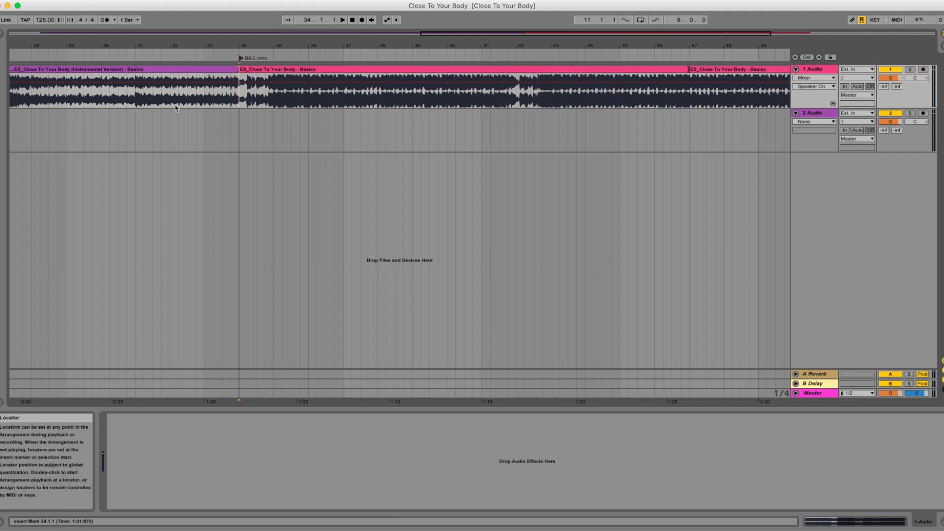
Step: Test the bar 11 to 19 loop in the instrumental clip by playing it and switching looping off during playback
{"action": "left_click_drag", "start_coordinate": [233, 47], "coordinate": [233, 20]}
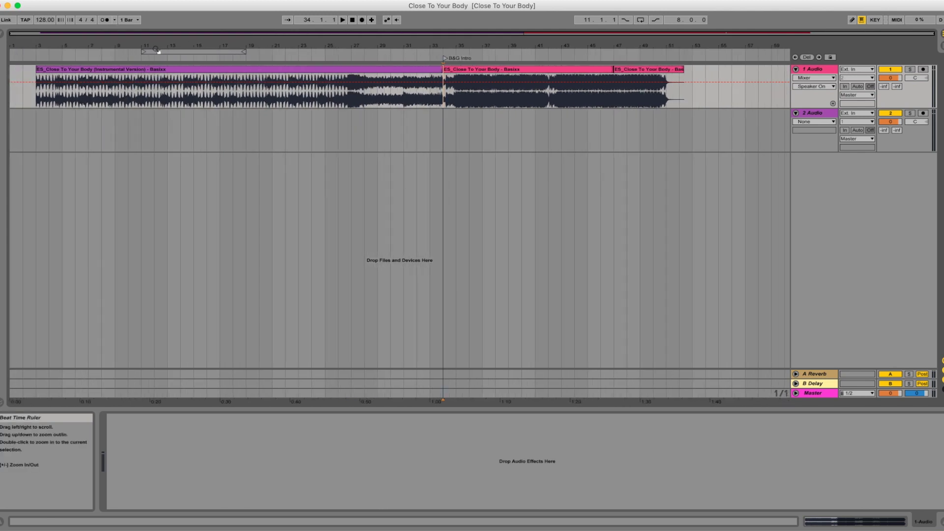
{"action": "left_click", "coordinate": [198, 50]}
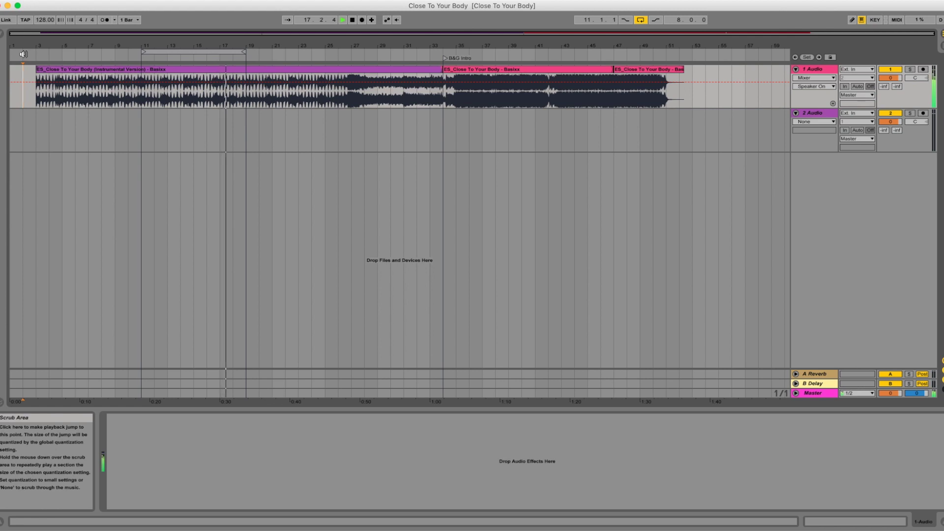
{"action": "key", "text": "super+l"}
{"action": "left_click", "coordinate": [219, 60]}
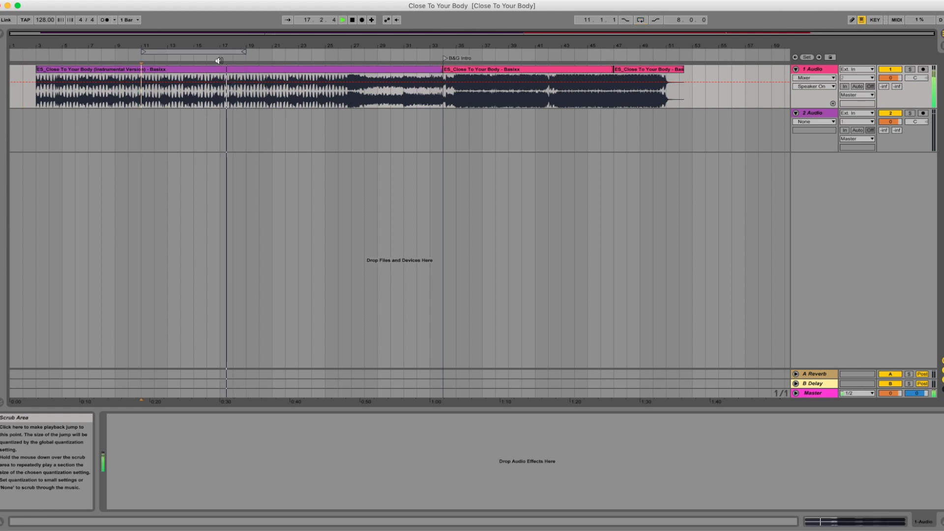